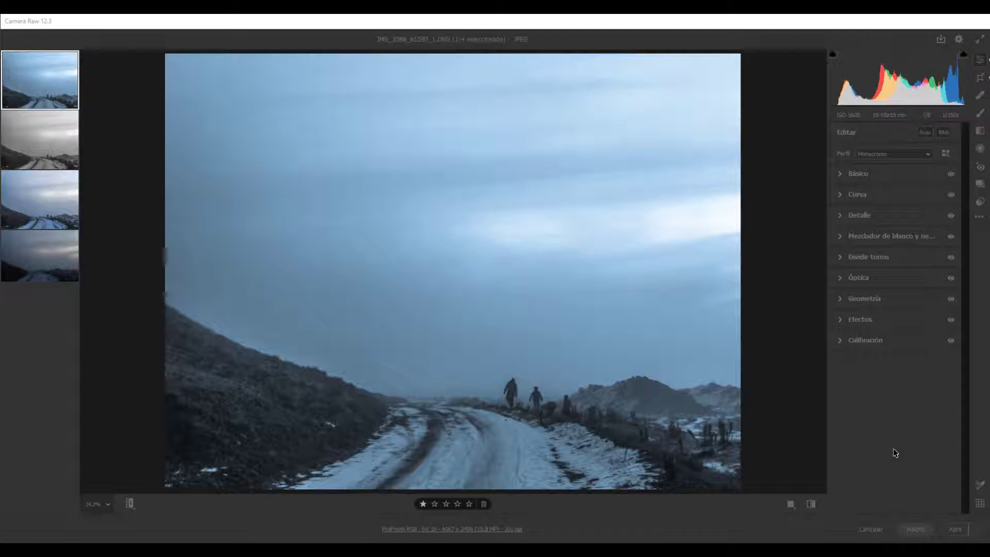
Step: Compare the unedited JPG photo with the blue-toned version IMG_3588_61597_1.DNG
{"action": "left_click", "coordinate": [717, 119]}
{"action": "mouse_move", "coordinate": [47, 75]}
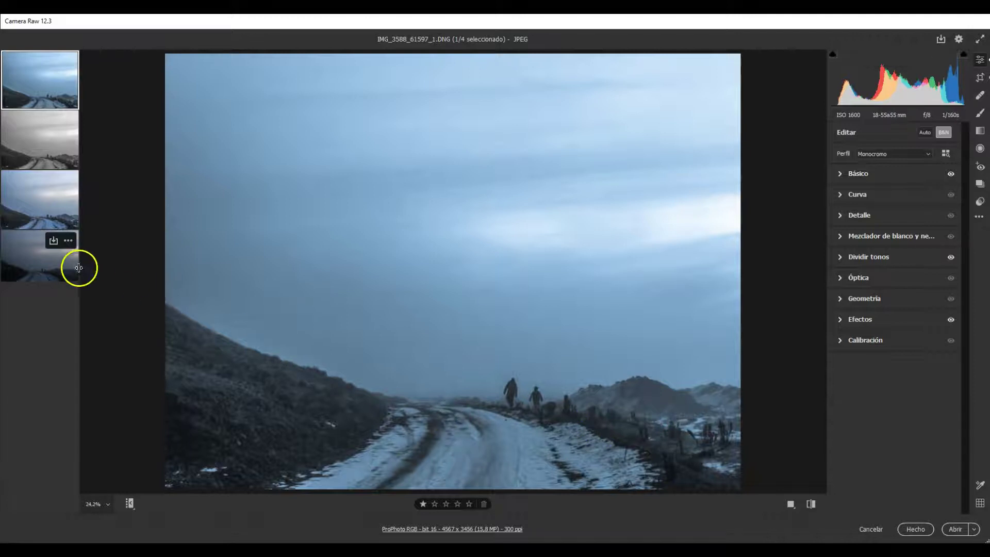
{"action": "left_click", "coordinate": [54, 262]}
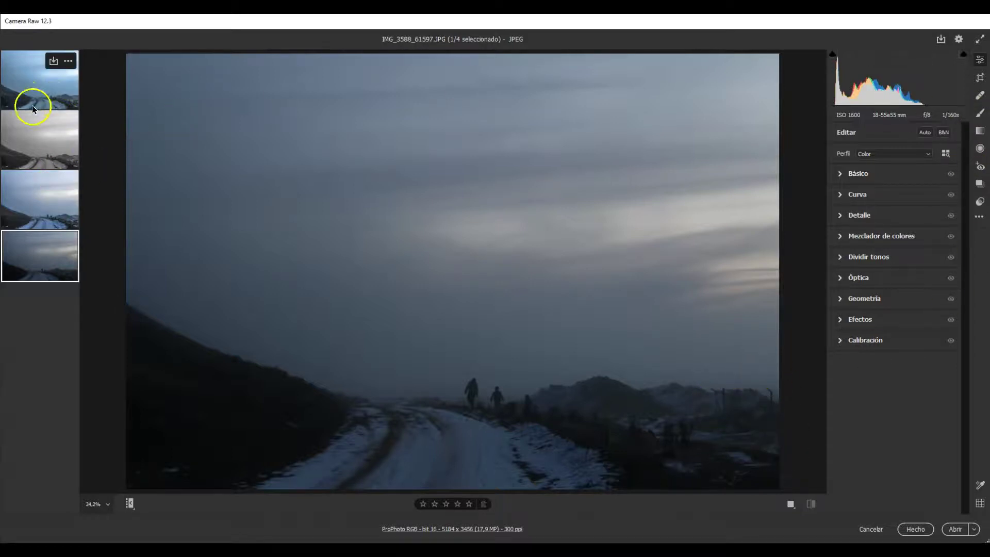
{"action": "left_click", "coordinate": [31, 92]}
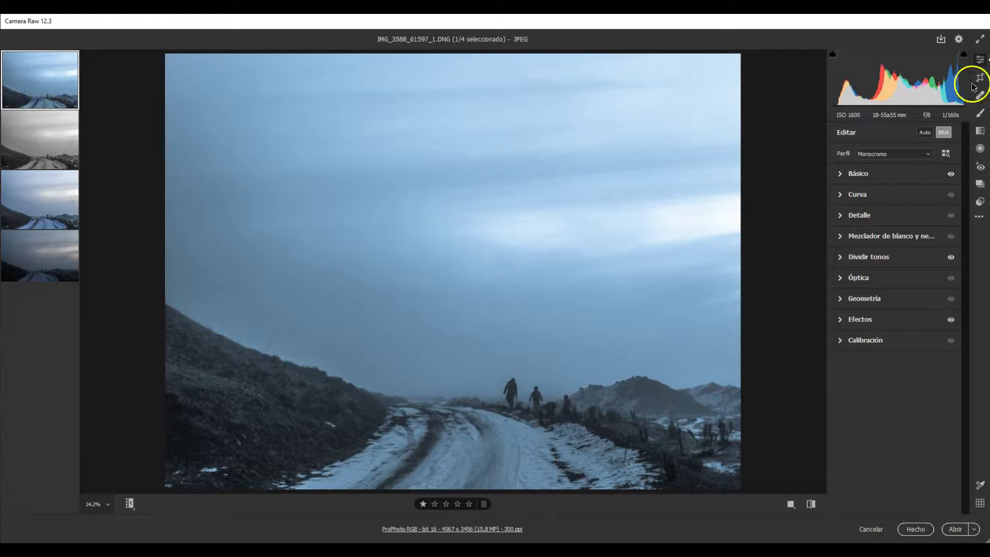
Step: Readjust the blue-toned photo's crop by its right edge, leaving a 4606 x 3456 image, and fit the result in view
{"action": "left_click", "coordinate": [974, 82]}
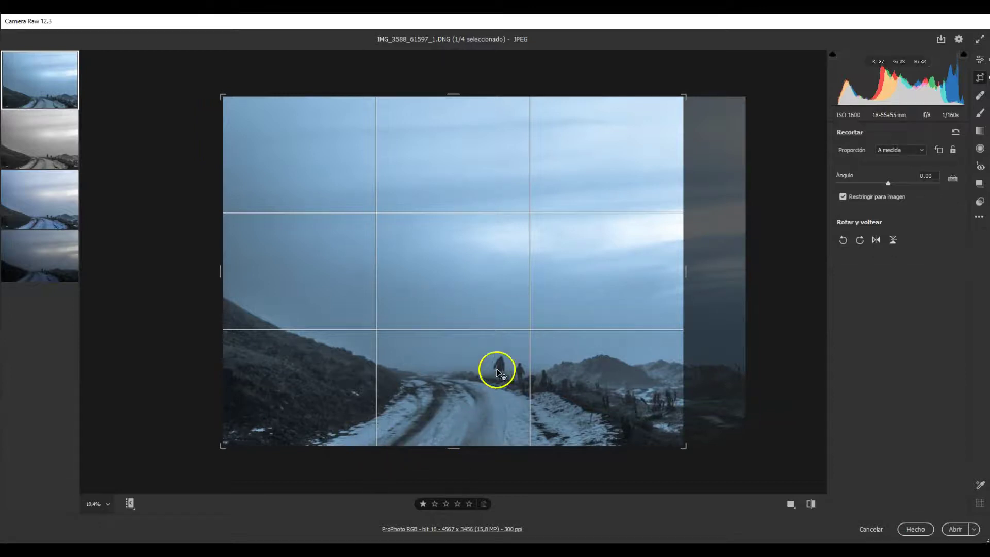
{"action": "left_click_drag", "start_coordinate": [685, 272], "coordinate": [748, 274]}
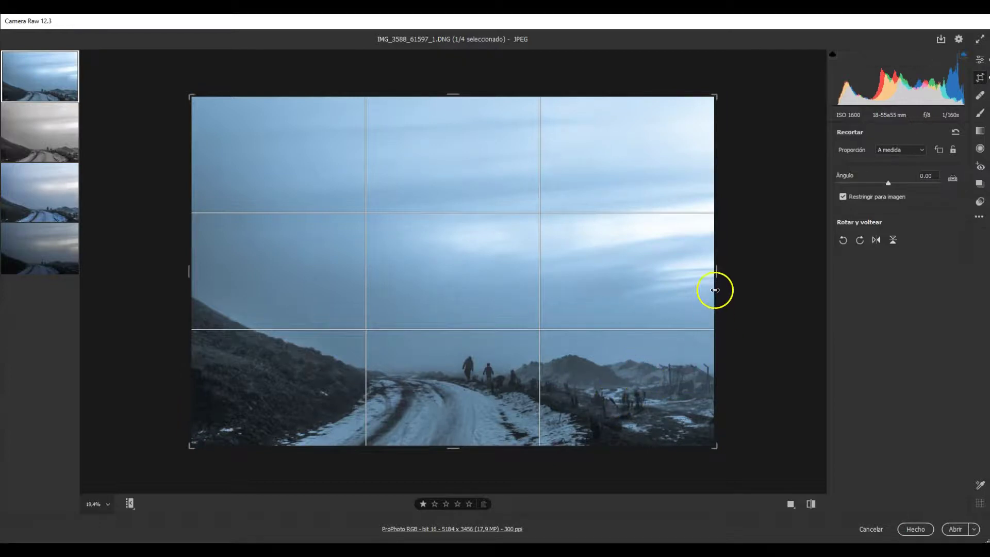
{"action": "left_click_drag", "start_coordinate": [718, 272], "coordinate": [688, 273]}
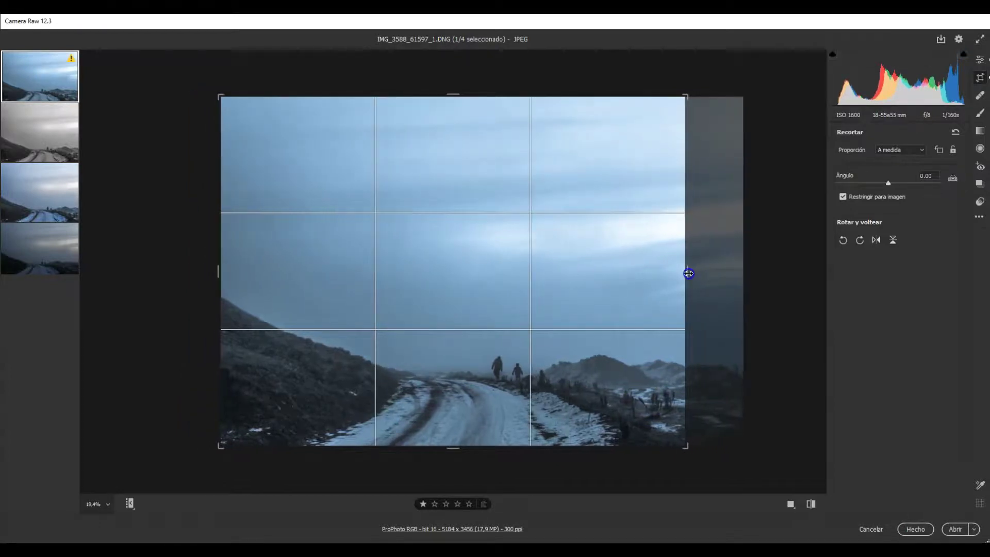
{"action": "key", "text": "Return"}
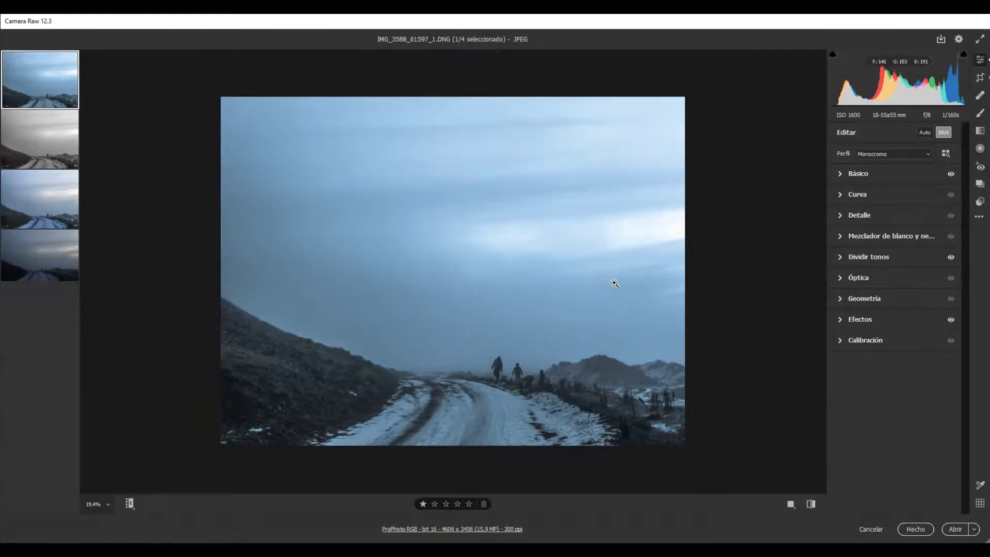
{"action": "left_click", "coordinate": [615, 283]}
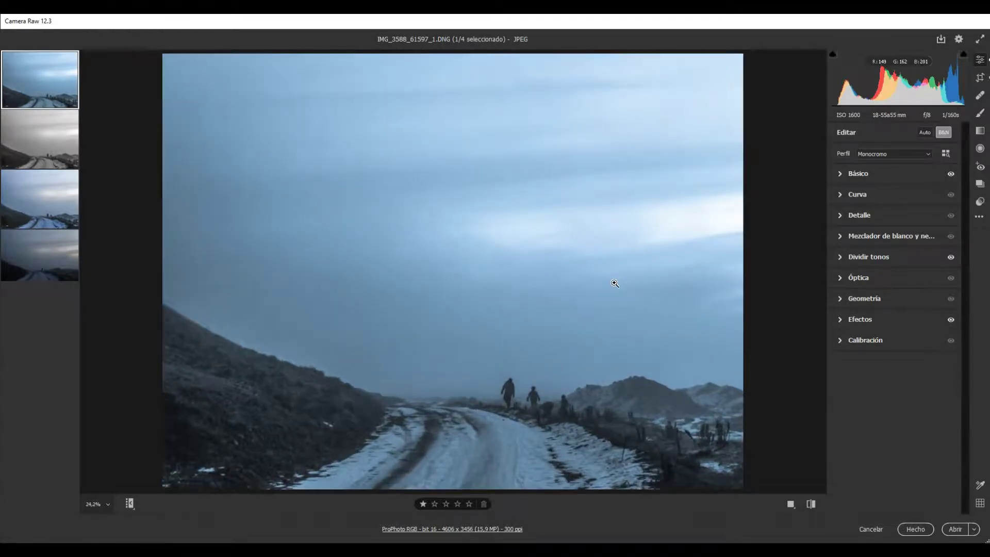
Step: Compare the unedited JPG with the blue-toned photo and examine the latter's Básico exposure, shadows and whites settings
{"action": "left_click", "coordinate": [42, 263]}
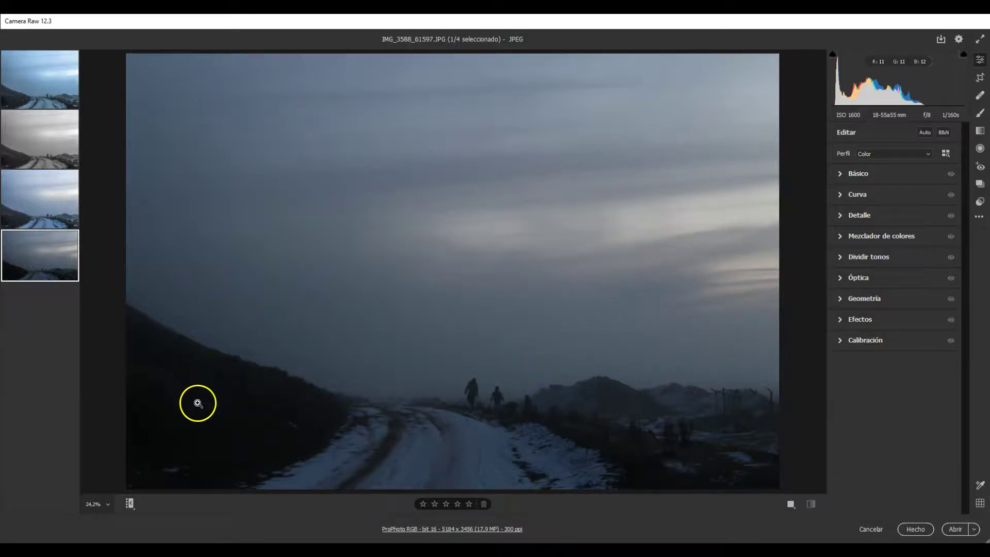
{"action": "left_click", "coordinate": [33, 81]}
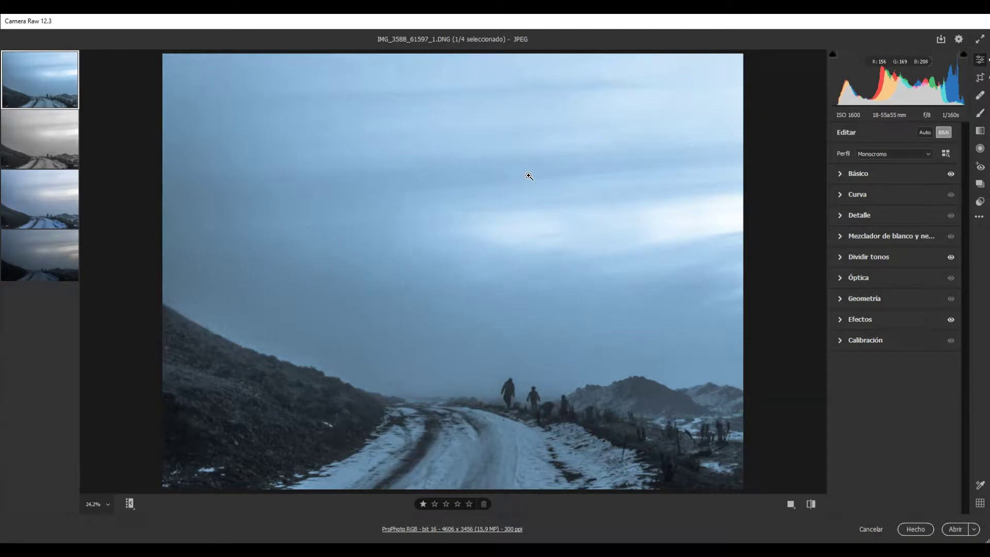
{"action": "left_click", "coordinate": [843, 174]}
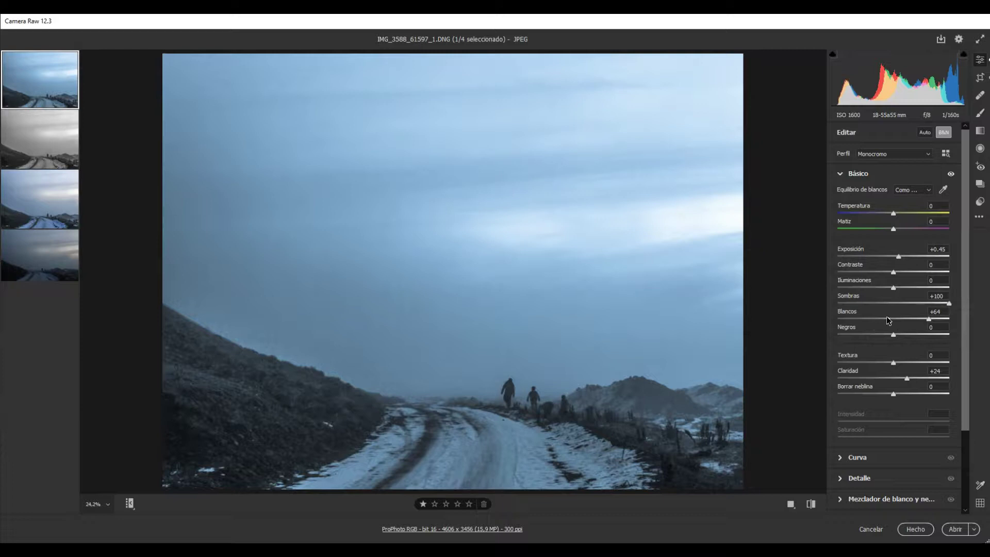
{"action": "left_click", "coordinate": [899, 260]}
{"action": "left_click", "coordinate": [929, 320]}
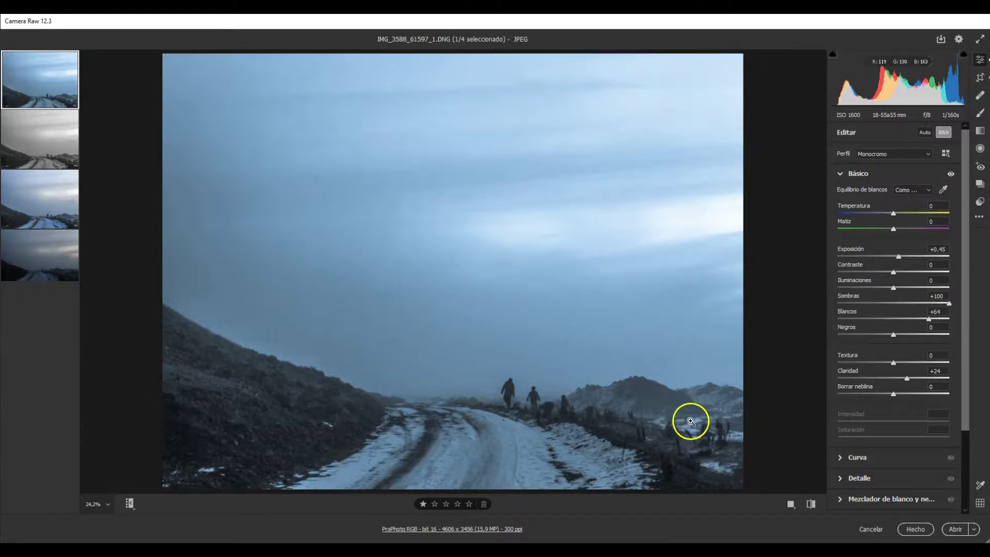
Step: Preview the blue-toned photo with Claridad reset to 0 and undo the reset
{"action": "double_click", "coordinate": [909, 379]}
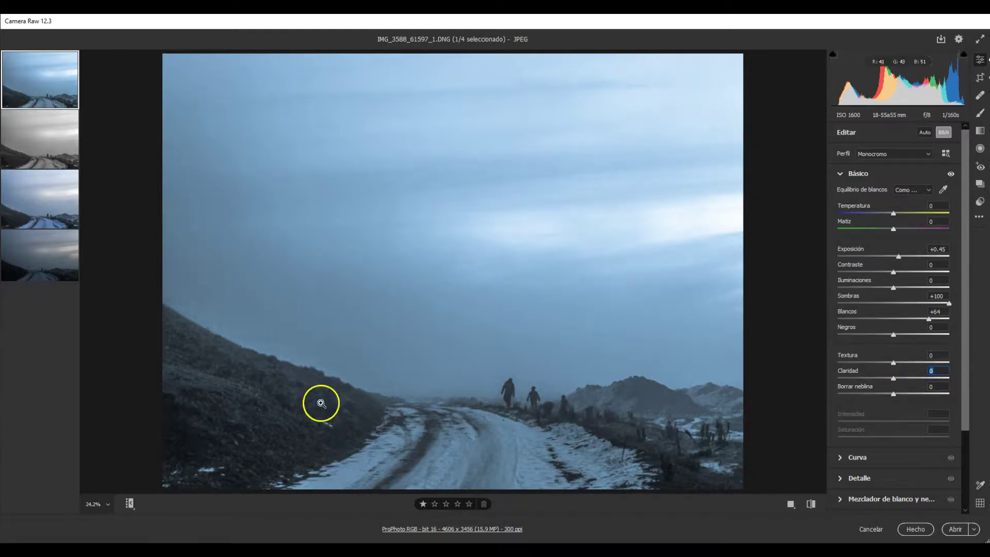
{"action": "key", "text": "ctrl+z"}
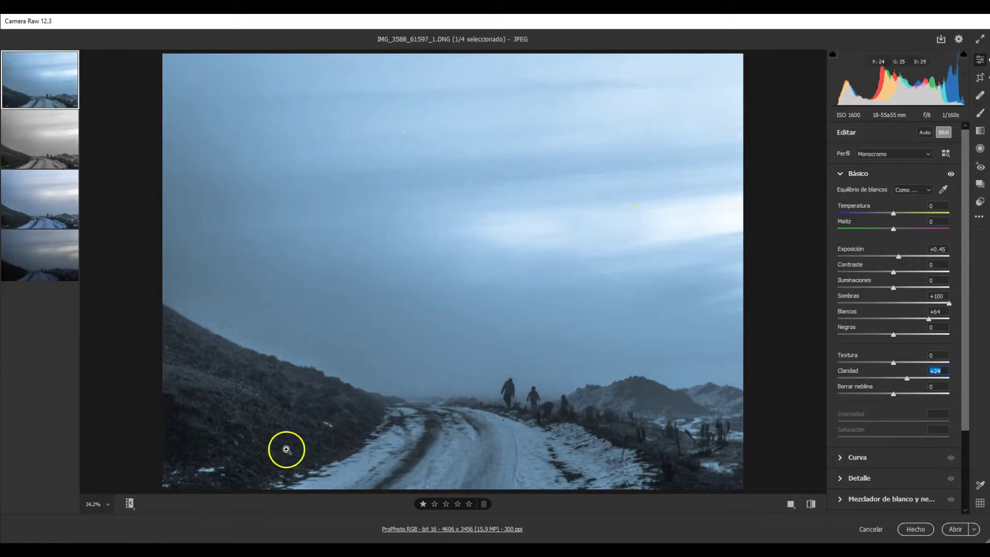
{"action": "left_click", "coordinate": [839, 175]}
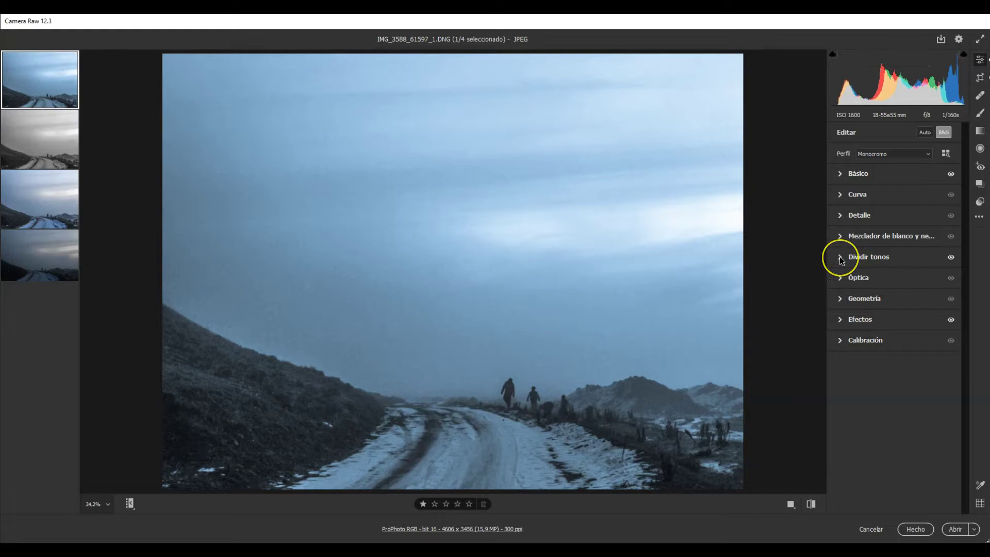
Step: Examine the blue-toned photo's Efectos grain setting and compare the photo with the black-and-white version
{"action": "left_click", "coordinate": [841, 319]}
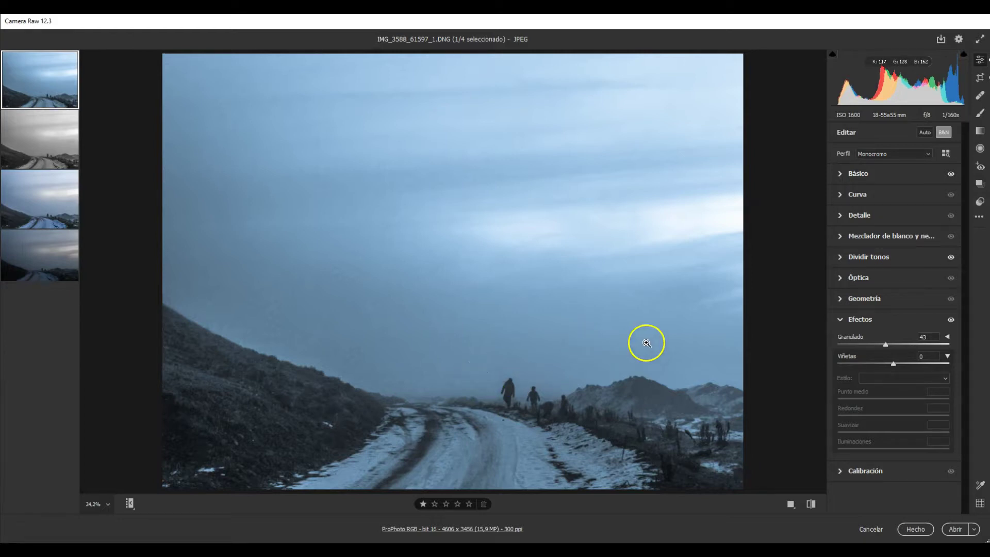
{"action": "left_click", "coordinate": [842, 319]}
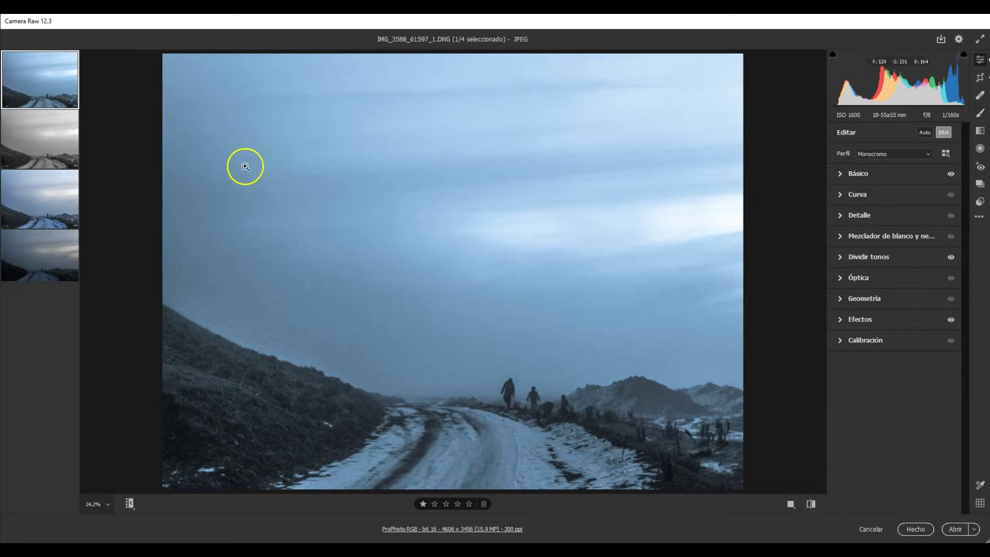
{"action": "left_click", "coordinate": [39, 135]}
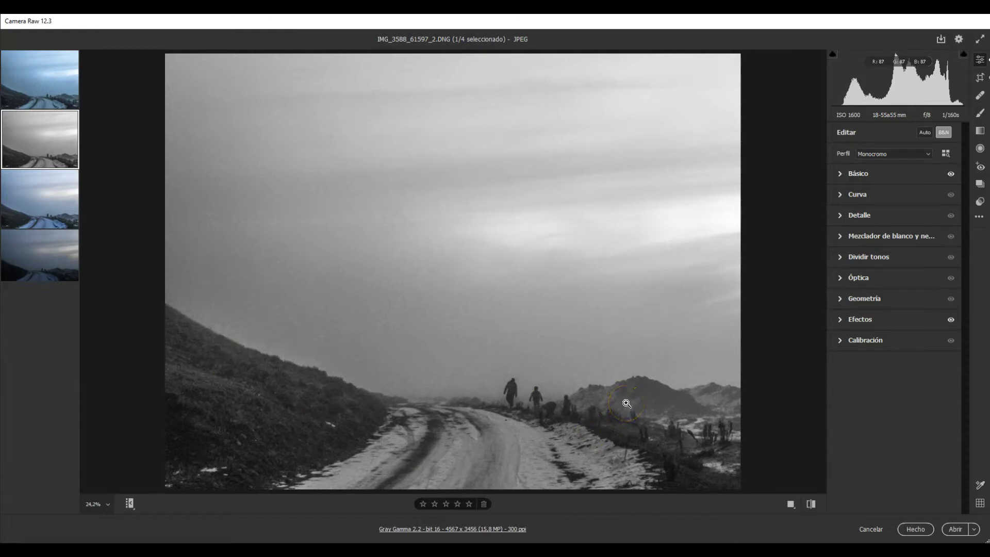
{"action": "left_click", "coordinate": [29, 78]}
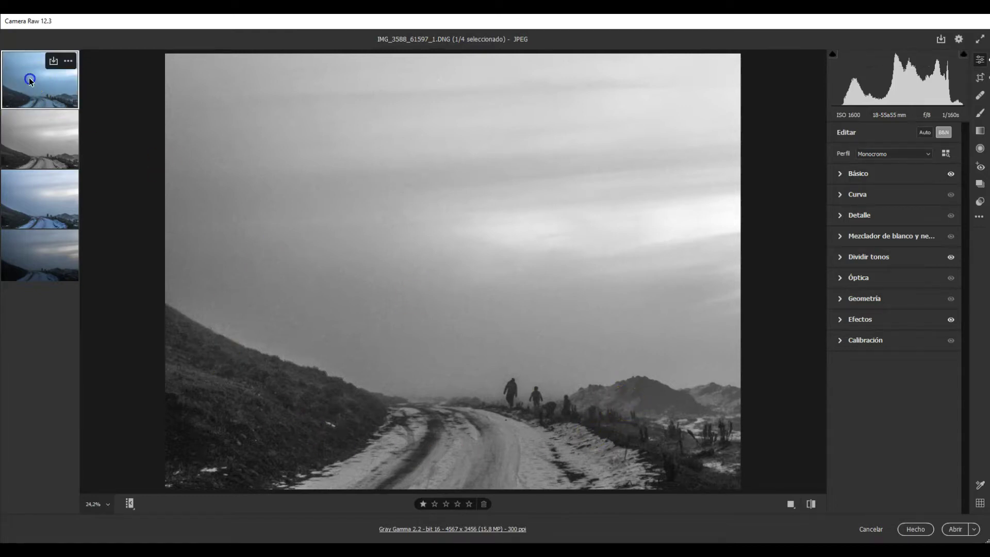
Step: Examine the blue-toned photo's Dividir tonos settings and compare it with split toning off and on, leaving it on
{"action": "left_click", "coordinate": [840, 258]}
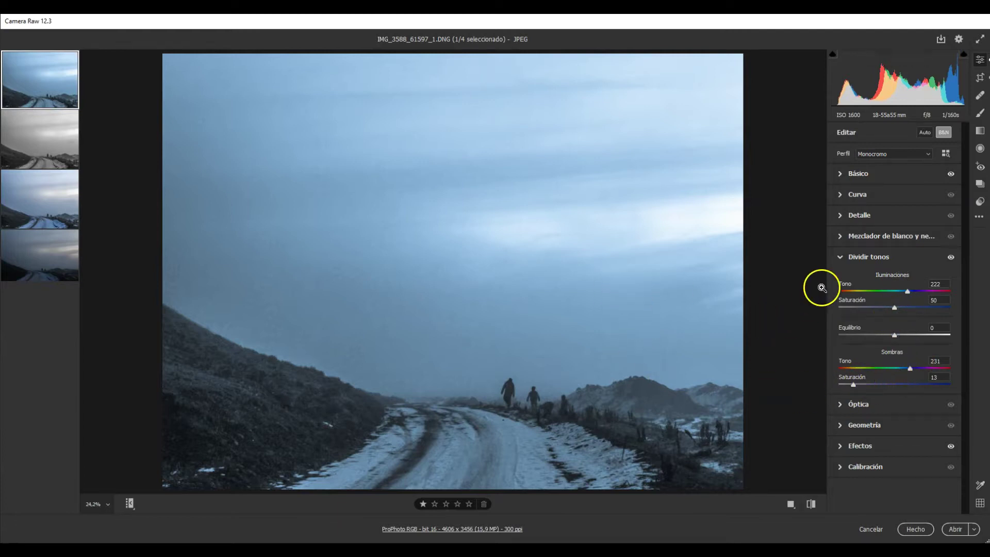
{"action": "left_click", "coordinate": [951, 258]}
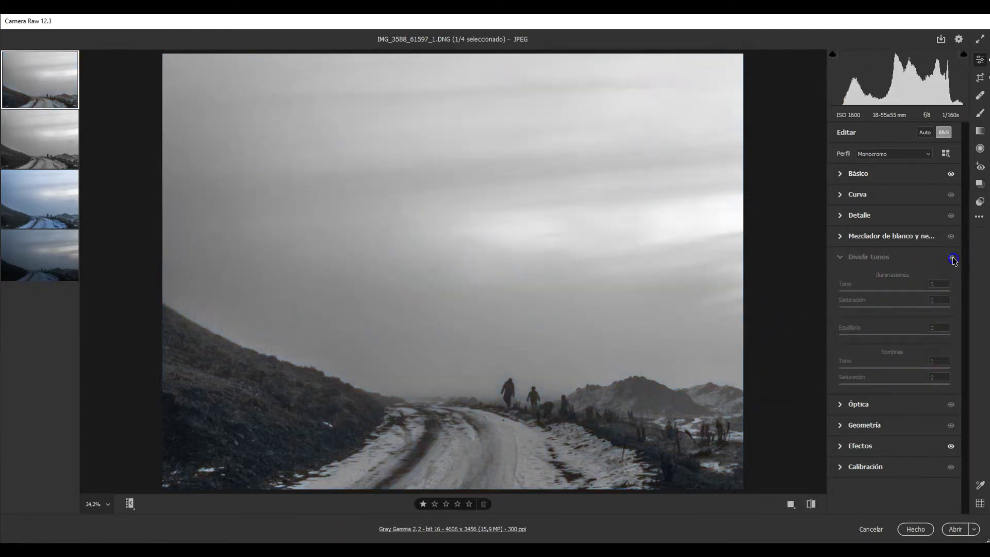
{"action": "left_click", "coordinate": [951, 256]}
{"action": "left_click", "coordinate": [951, 257]}
{"action": "left_click", "coordinate": [952, 256]}
{"action": "left_click", "coordinate": [952, 257]}
{"action": "left_click", "coordinate": [952, 256]}
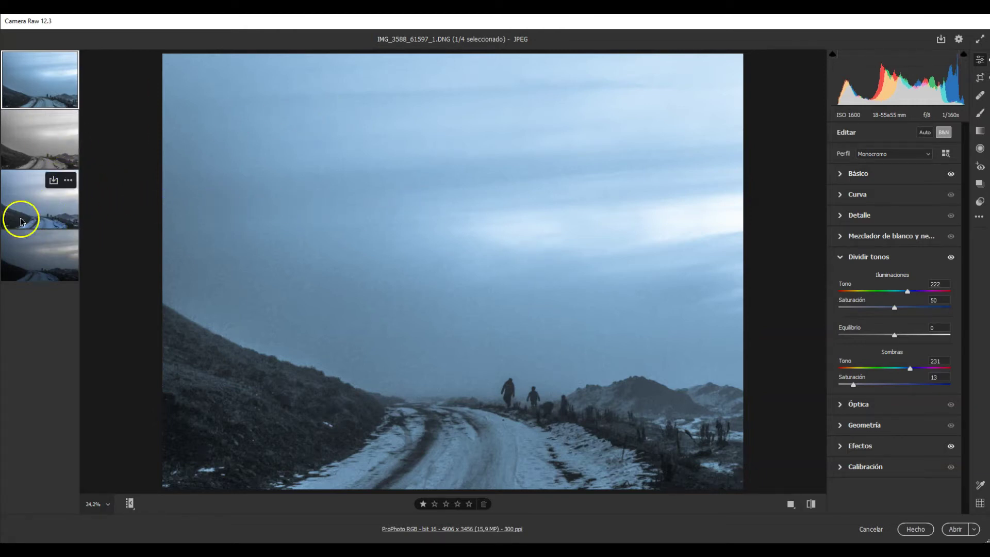
Step: Examine the color version's Efectos and Detalle settings and compare it with the Detalle noise reduction off and on, leaving it on
{"action": "left_click", "coordinate": [23, 202]}
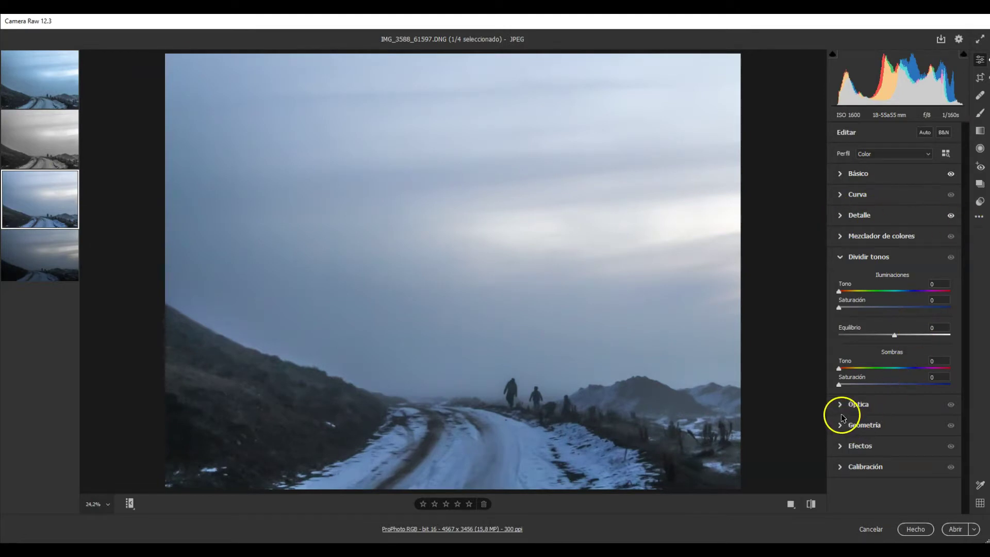
{"action": "left_click", "coordinate": [841, 257]}
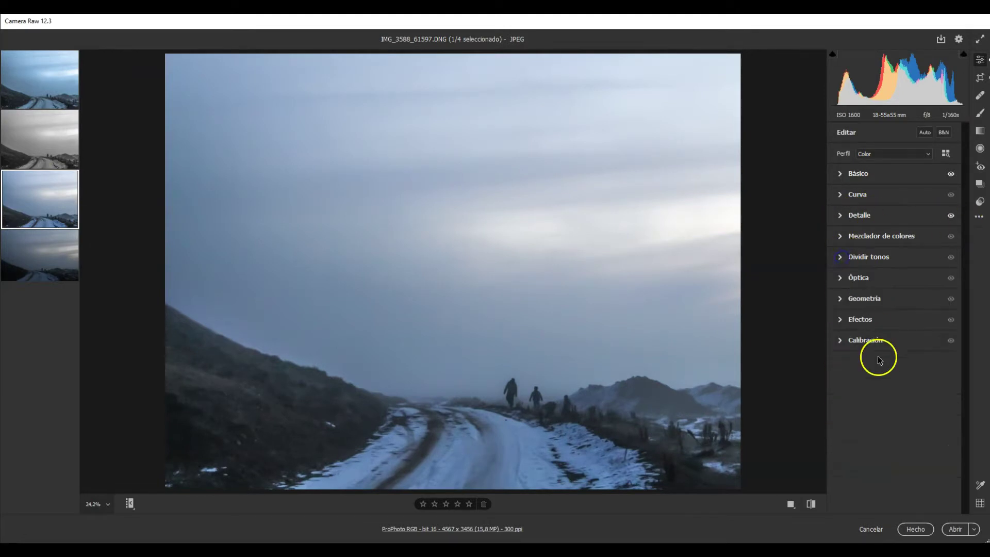
{"action": "left_click", "coordinate": [840, 320]}
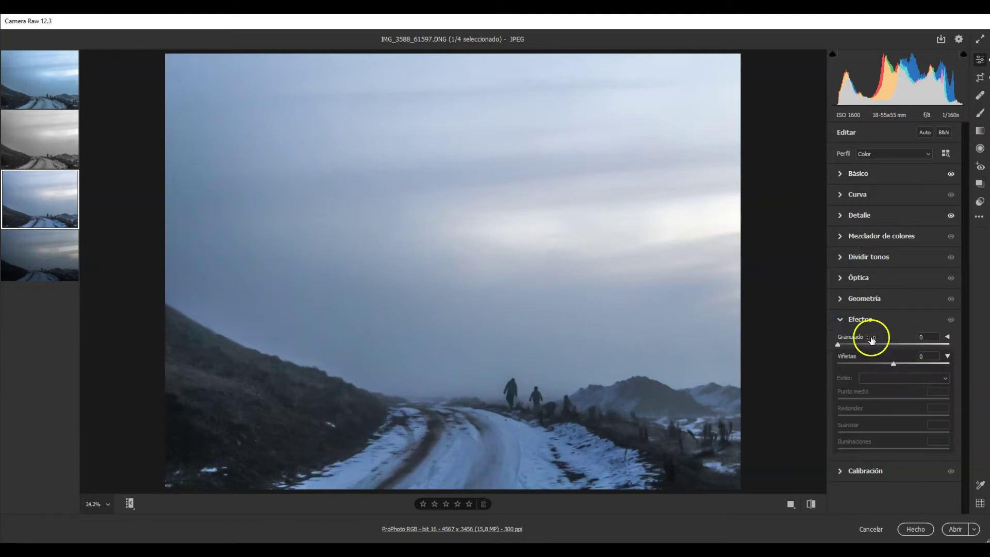
{"action": "left_click", "coordinate": [839, 299]}
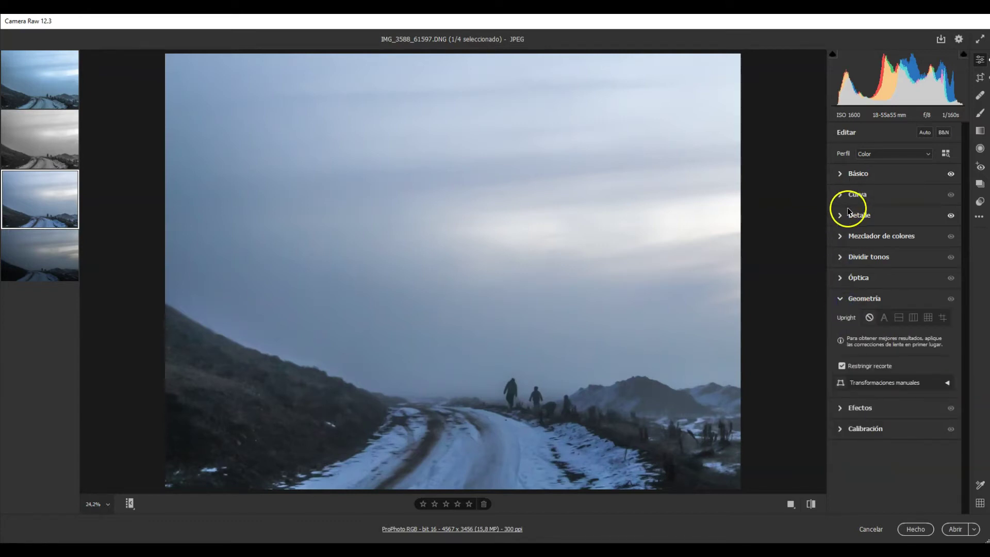
{"action": "left_click", "coordinate": [840, 215]}
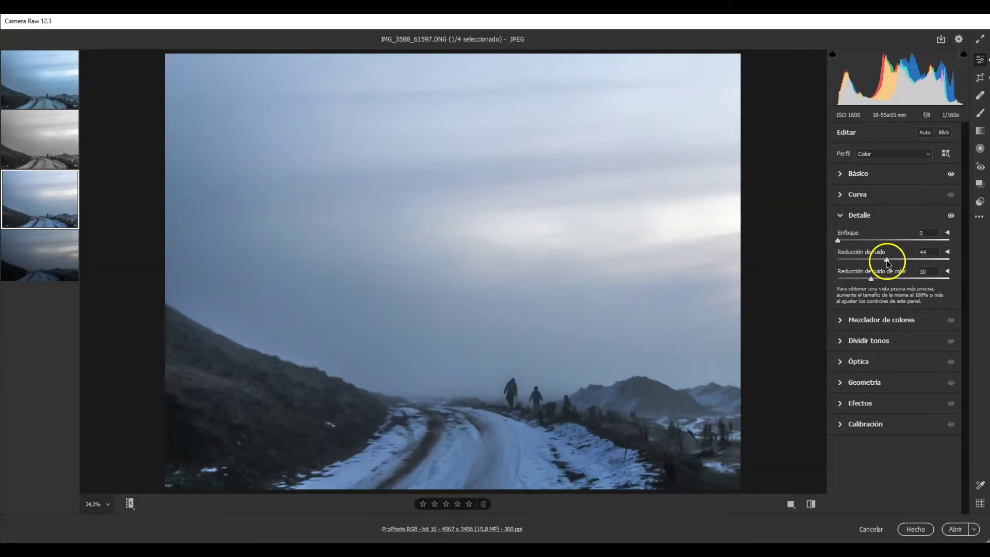
{"action": "left_click", "coordinate": [951, 216]}
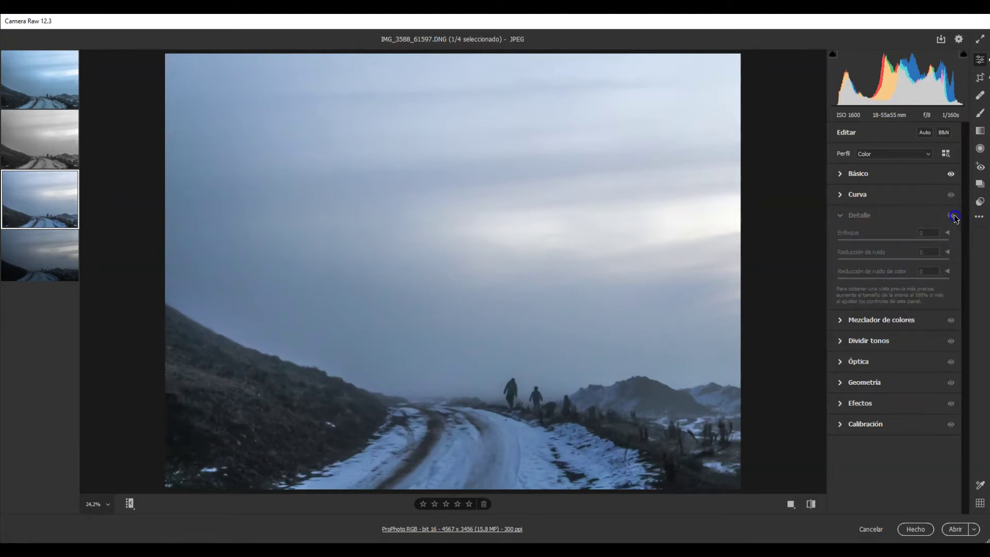
{"action": "left_click", "coordinate": [952, 216]}
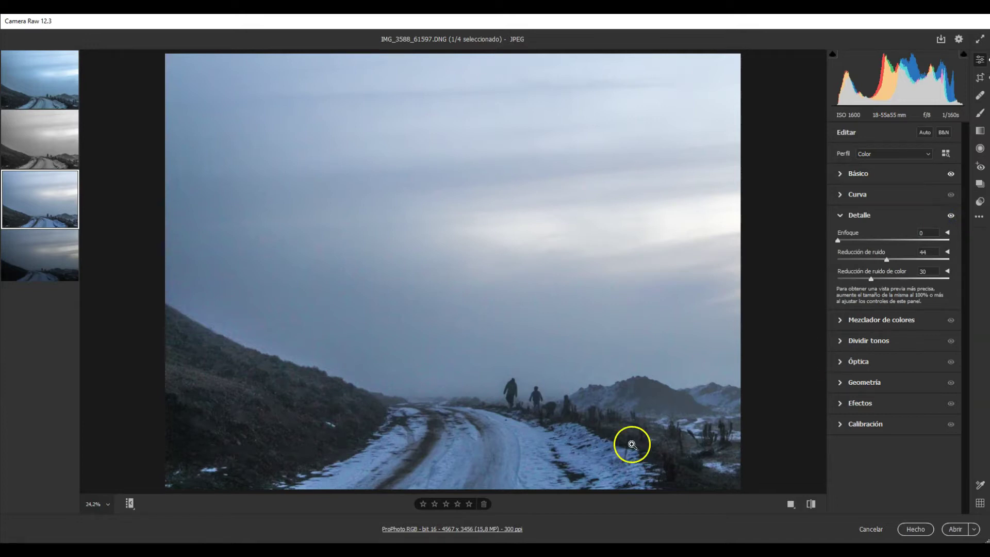
{"action": "left_click", "coordinate": [840, 215]}
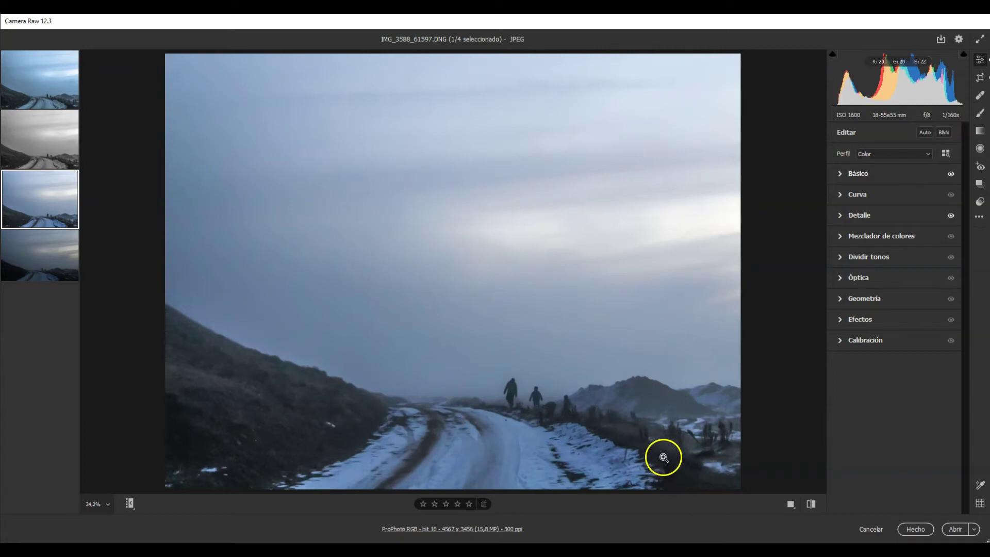
Step: Compare the black-and-white version with the blue-toned version, ending on the blue-toned photo
{"action": "left_click", "coordinate": [35, 139]}
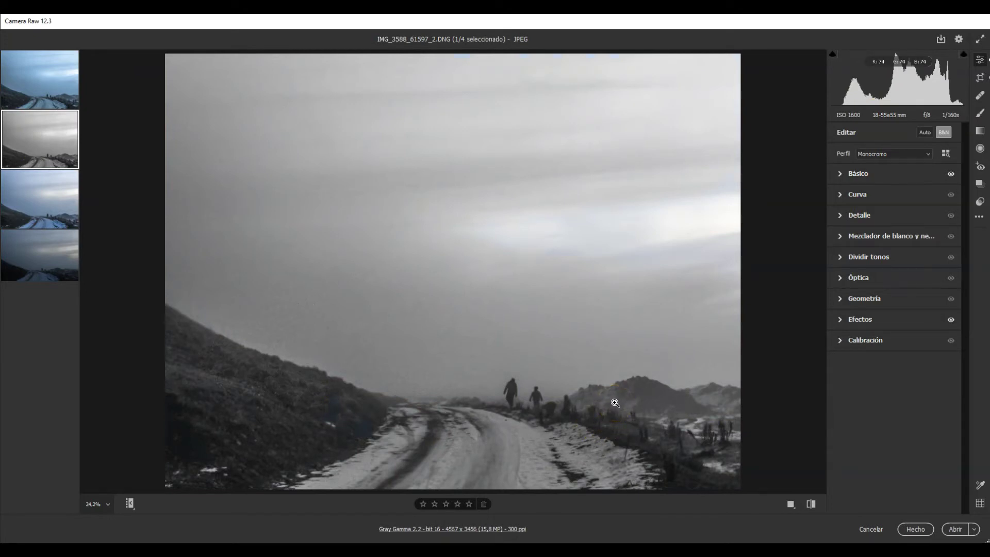
{"action": "left_click", "coordinate": [27, 90]}
{"action": "left_click", "coordinate": [24, 107]}
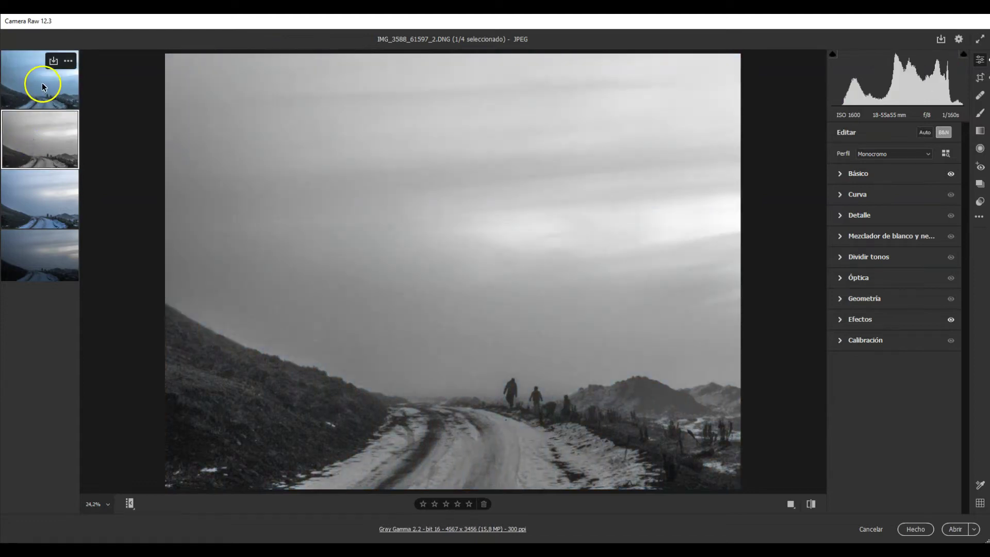
{"action": "left_click", "coordinate": [23, 139]}
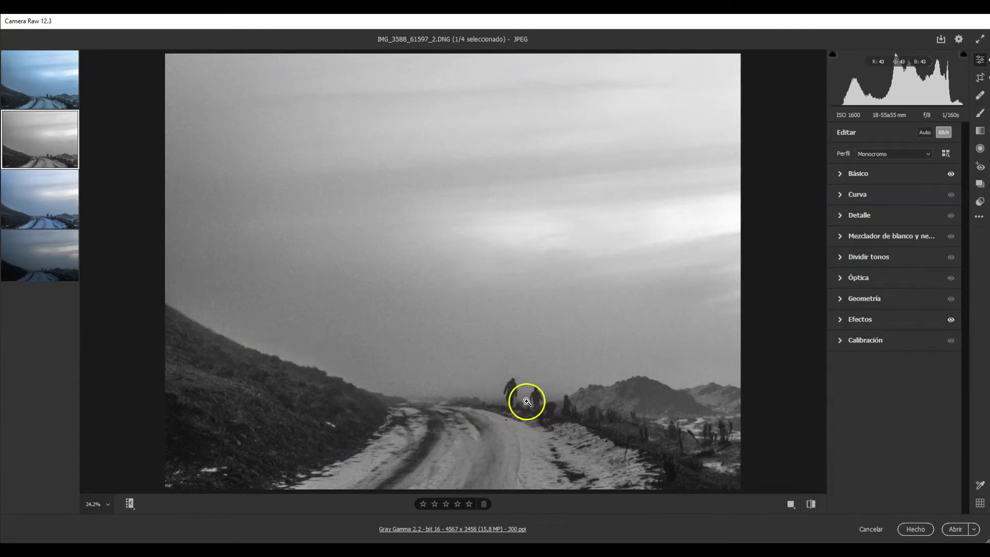
{"action": "left_click", "coordinate": [33, 83]}
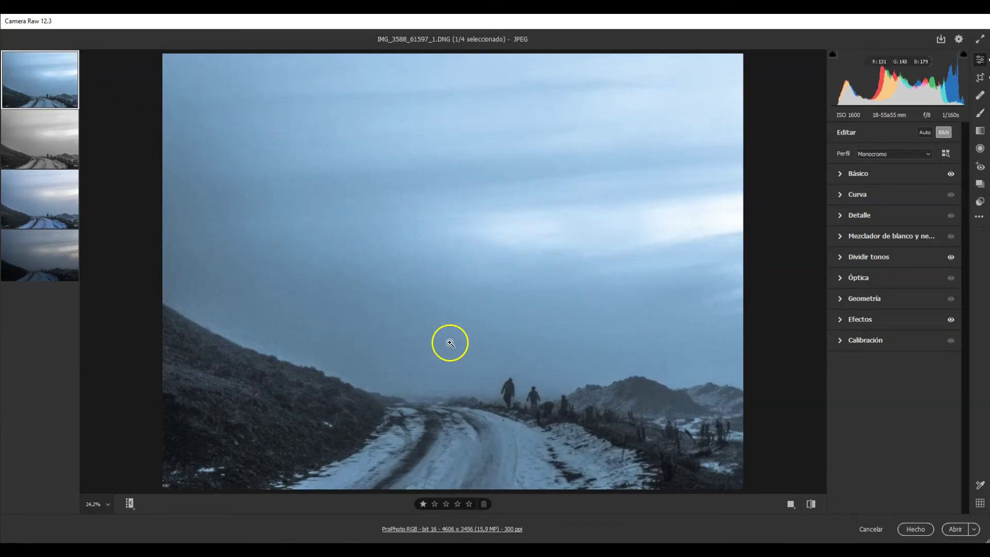